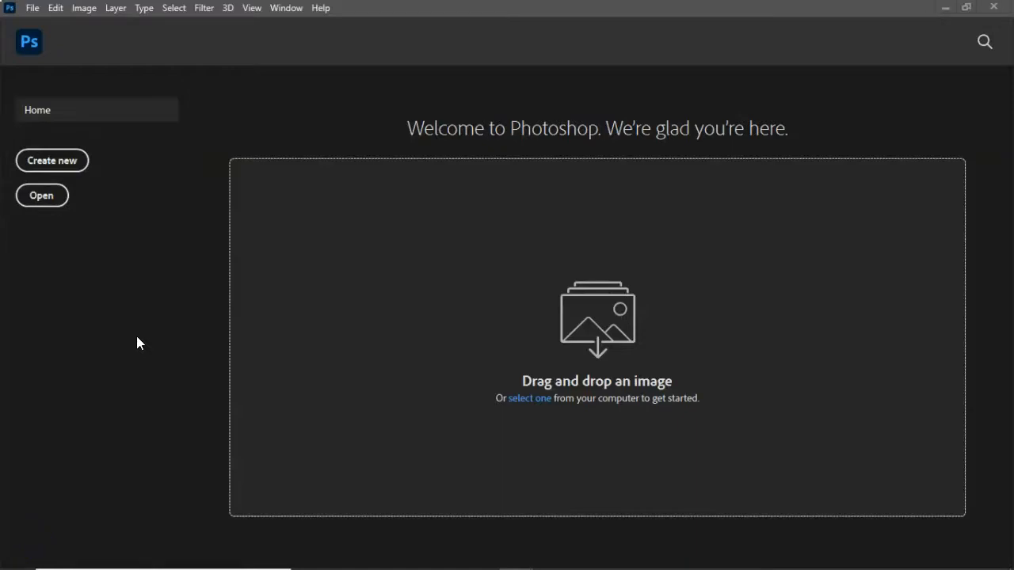
Step: Open man_and_boy1x1.jpg from the Week 1 > Scenario2 folder
left_click(33, 8)
left_click(39, 36)
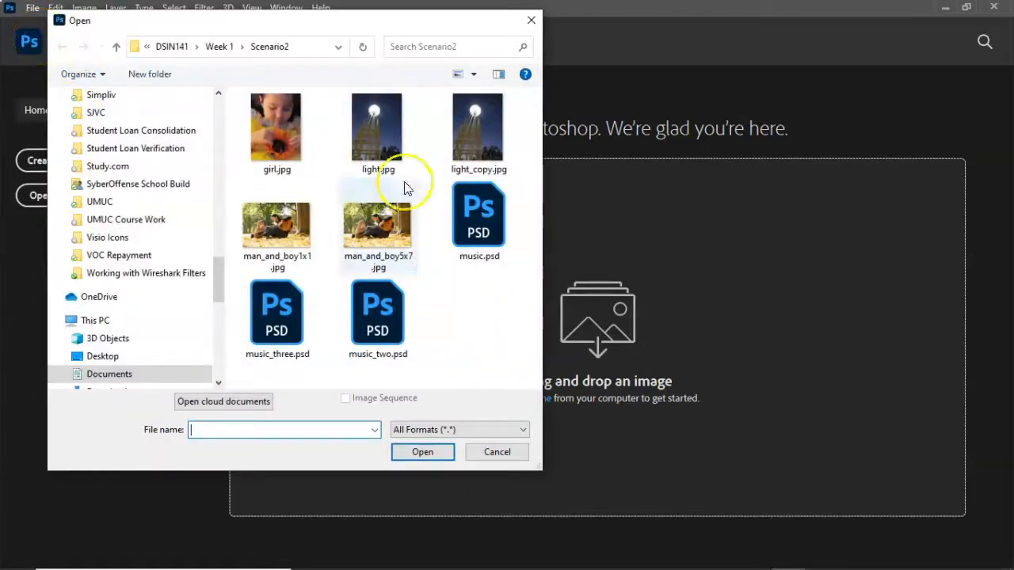
left_click(223, 45)
double_click(278, 151)
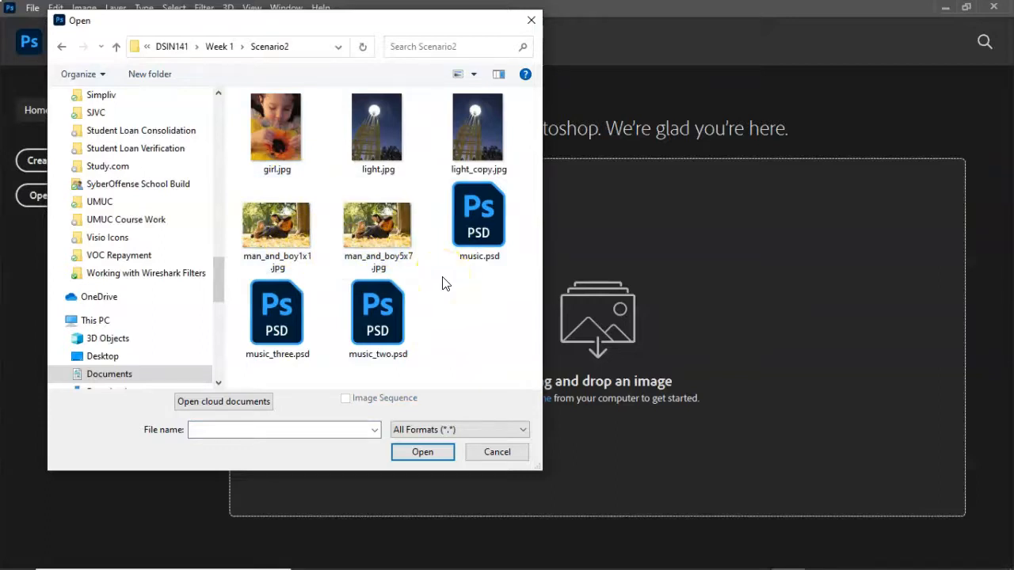
left_click(295, 236)
double_click(263, 219)
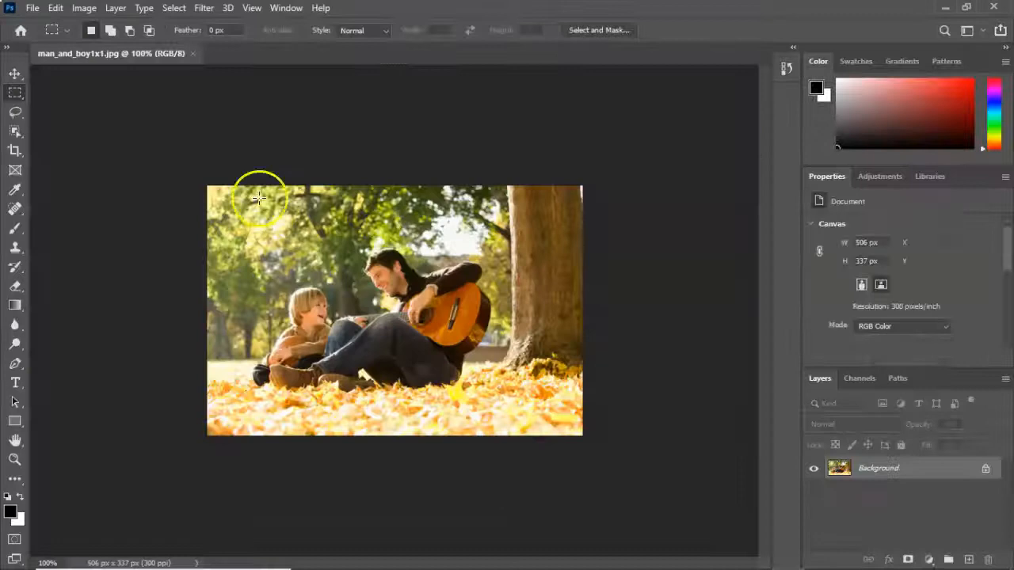
Step: Open man_and_boy5x7.jpg as a second document
left_click(32, 9)
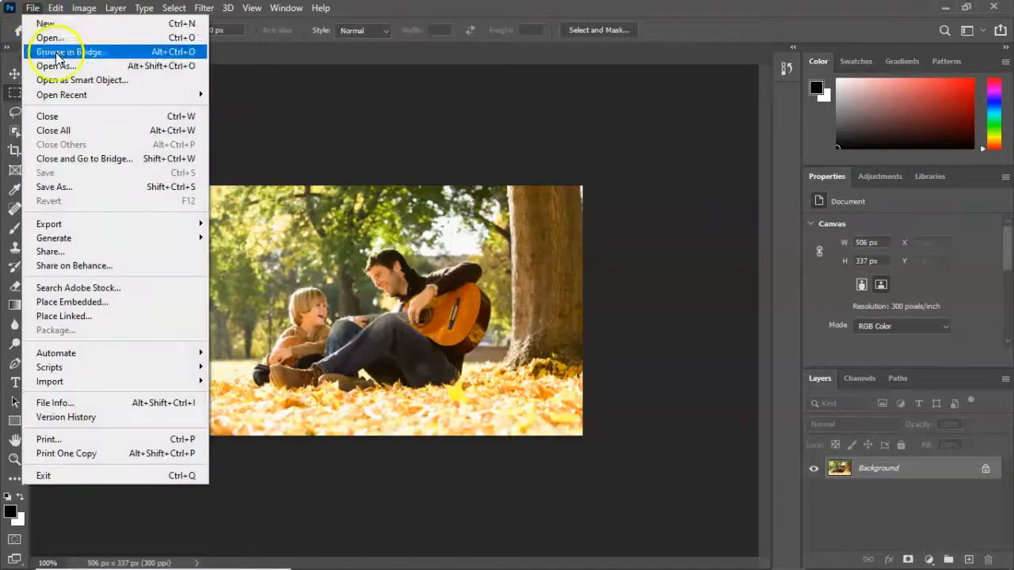
left_click(46, 38)
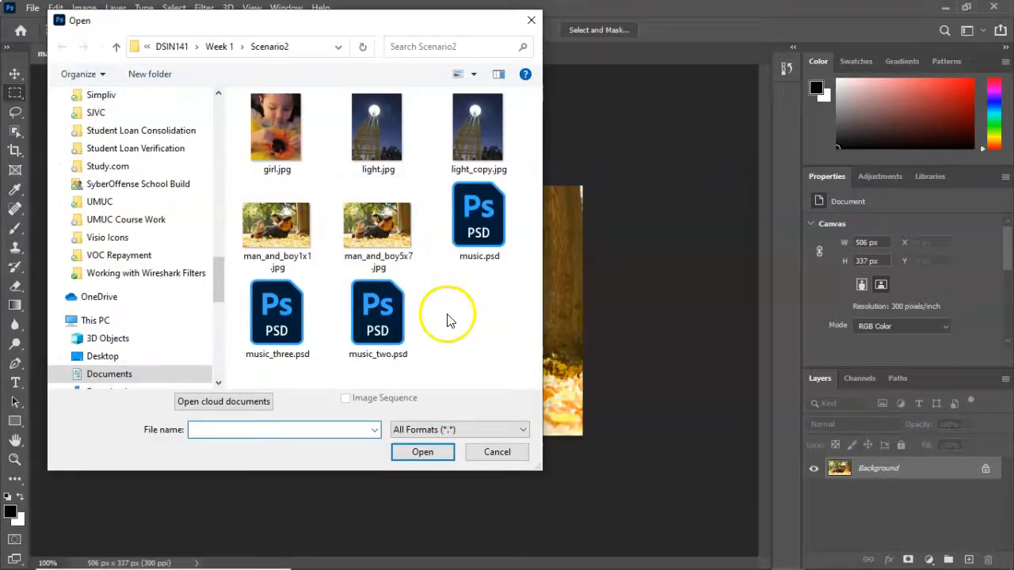
double_click(379, 224)
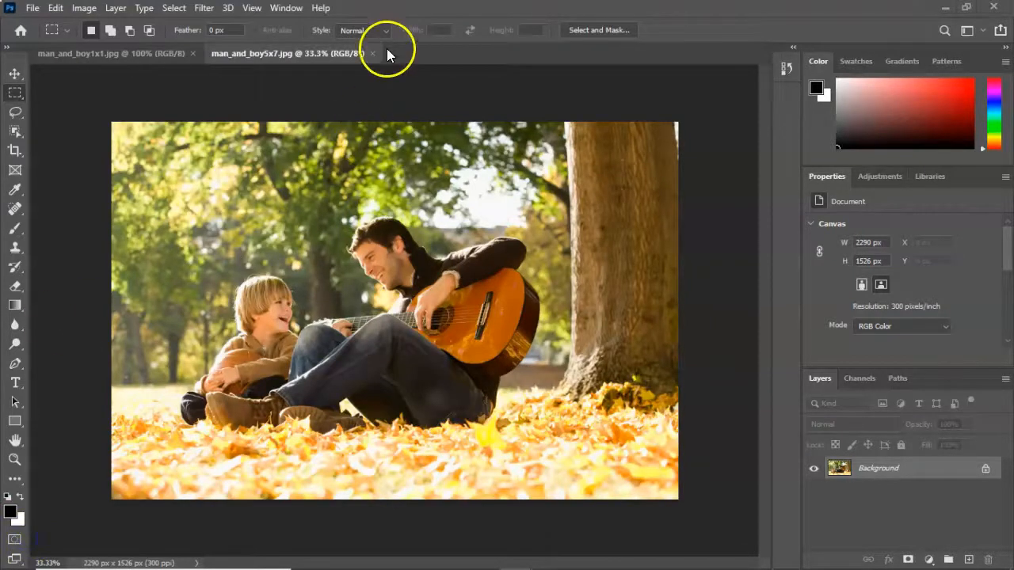
Step: Arrange both photos with Tile All Vertically and make the 1x1 document active
left_click(296, 9)
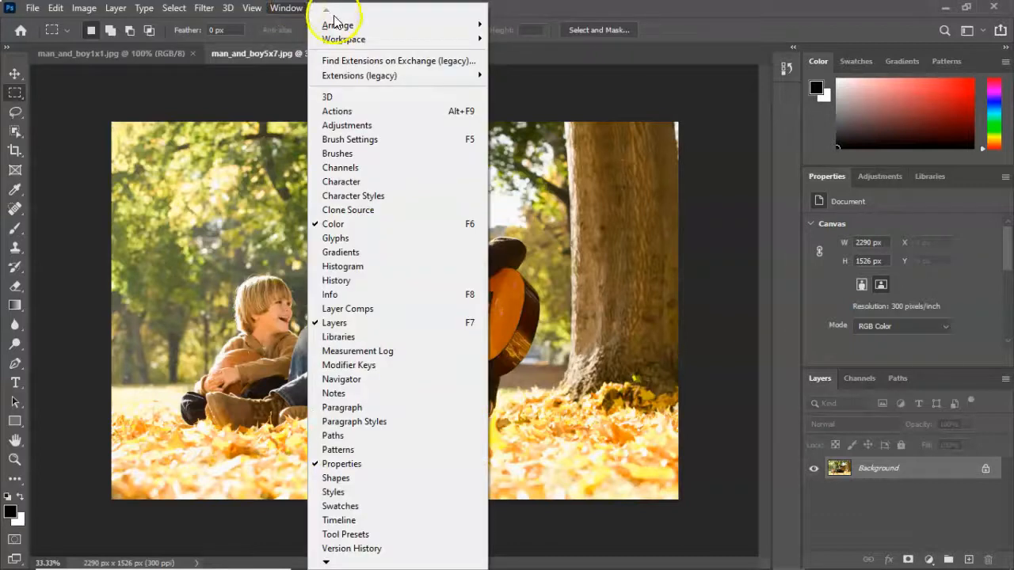
mouse_move(428, 25)
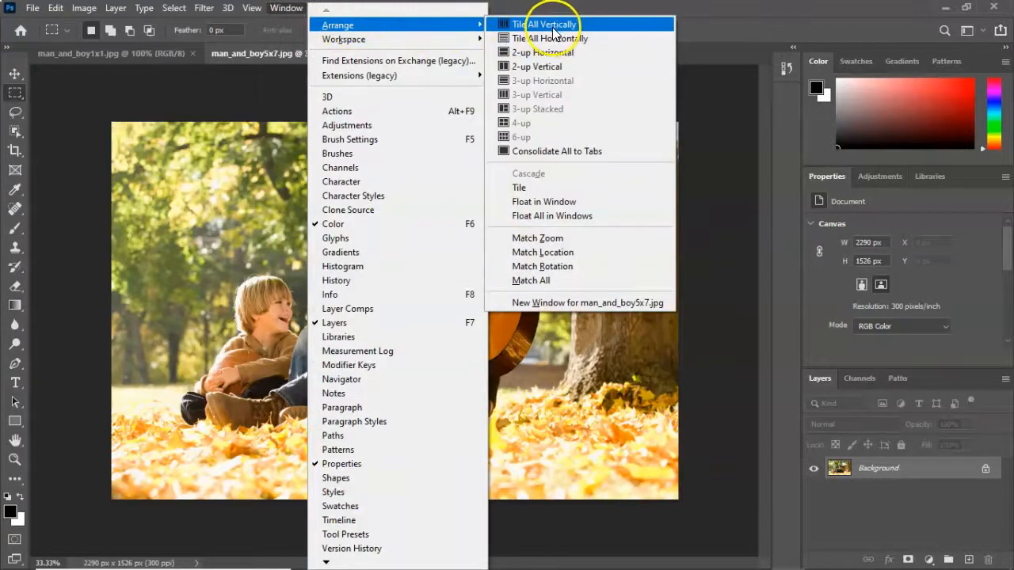
left_click(552, 24)
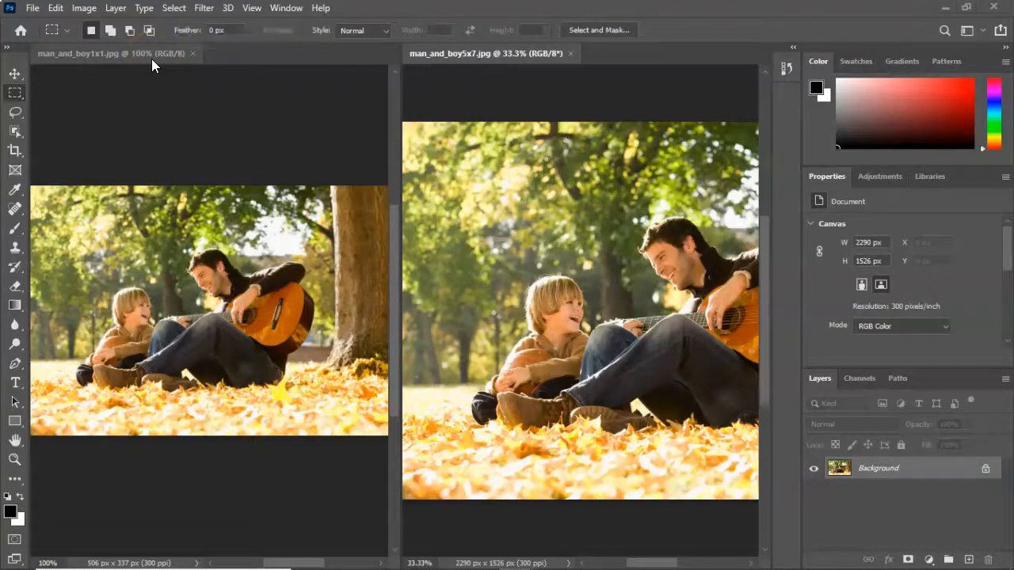
left_click(171, 220)
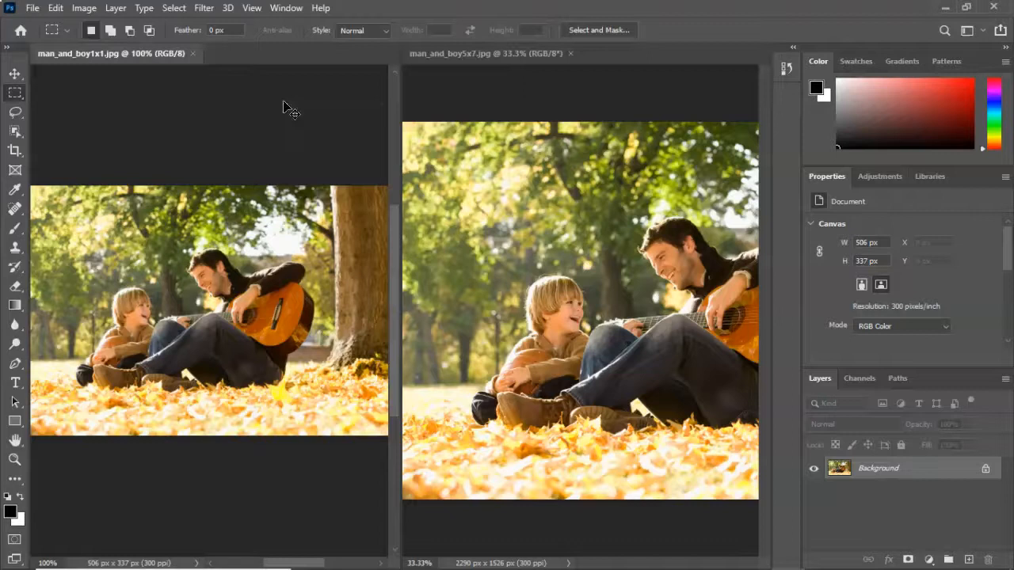
Step: Zoom the 1x1 photo to 600%, then zoom the 5x7 photo to 600%
key("ctrl+plus")
key("ctrl+plus")
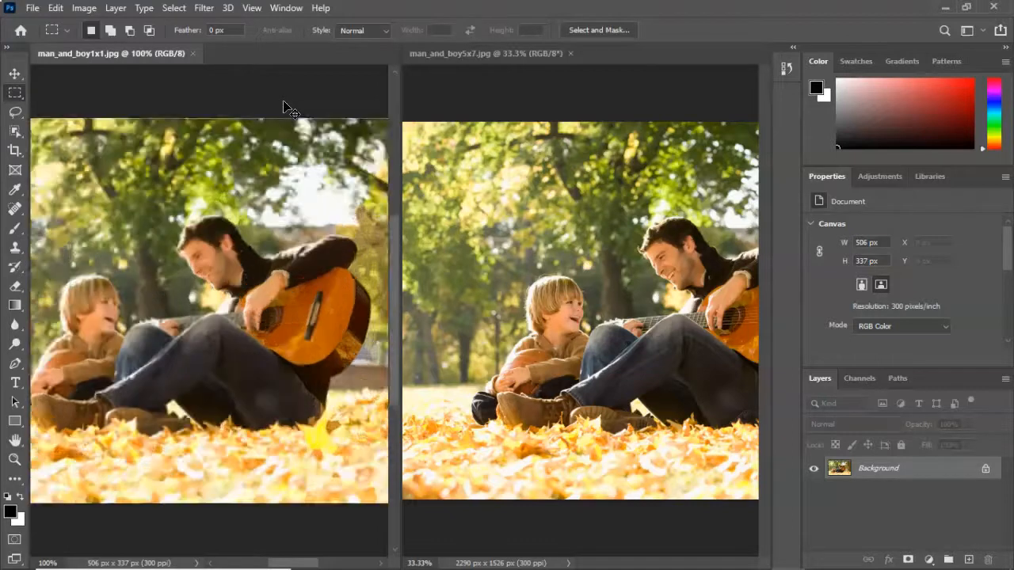
key("ctrl+plus")
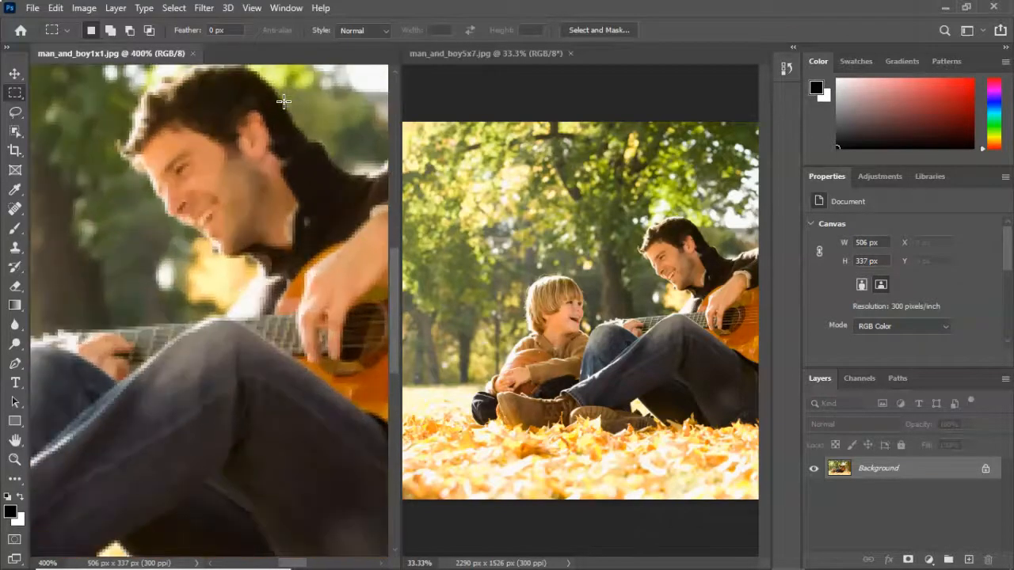
key("ctrl+plus")
key("ctrl+plus")
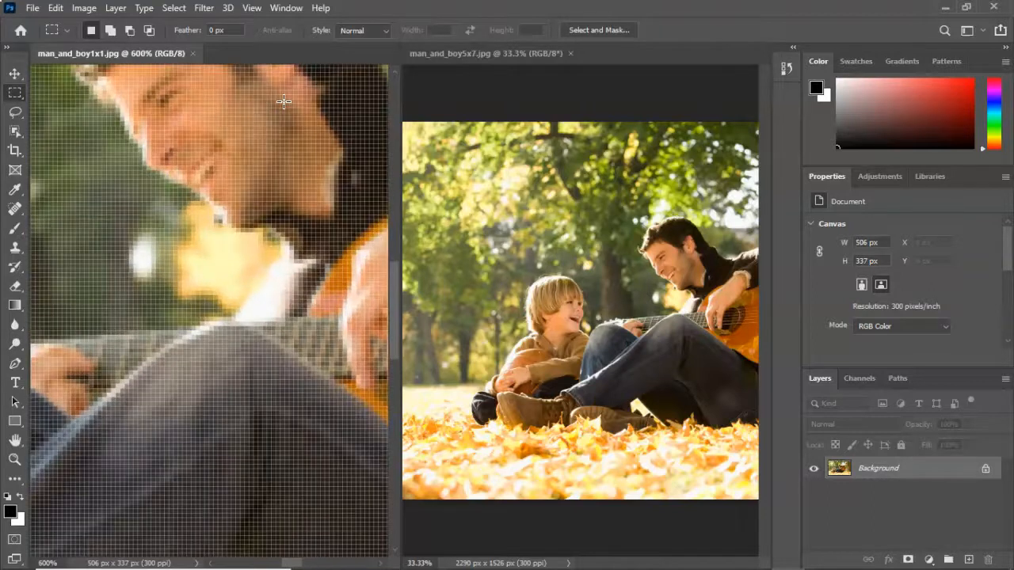
left_click(537, 152)
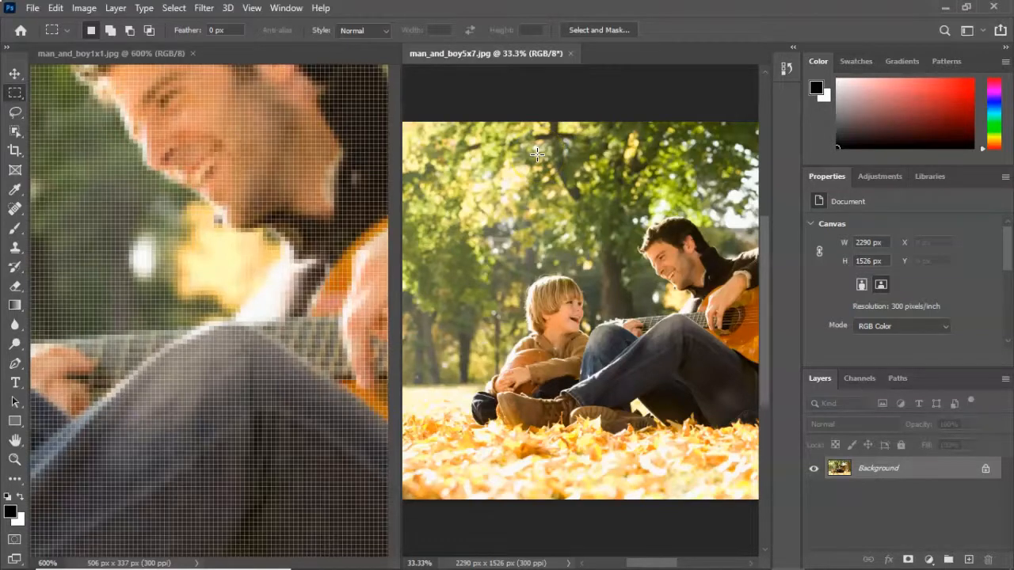
key("ctrl+plus")
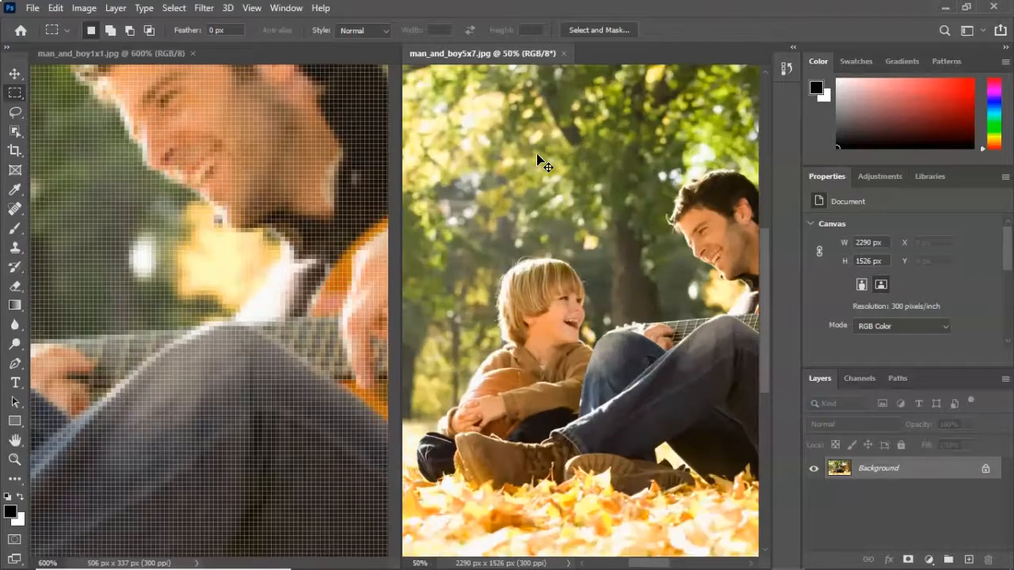
key("ctrl+plus")
key("ctrl+plus")
key("ctrl+plus")
key("ctrl+plus")
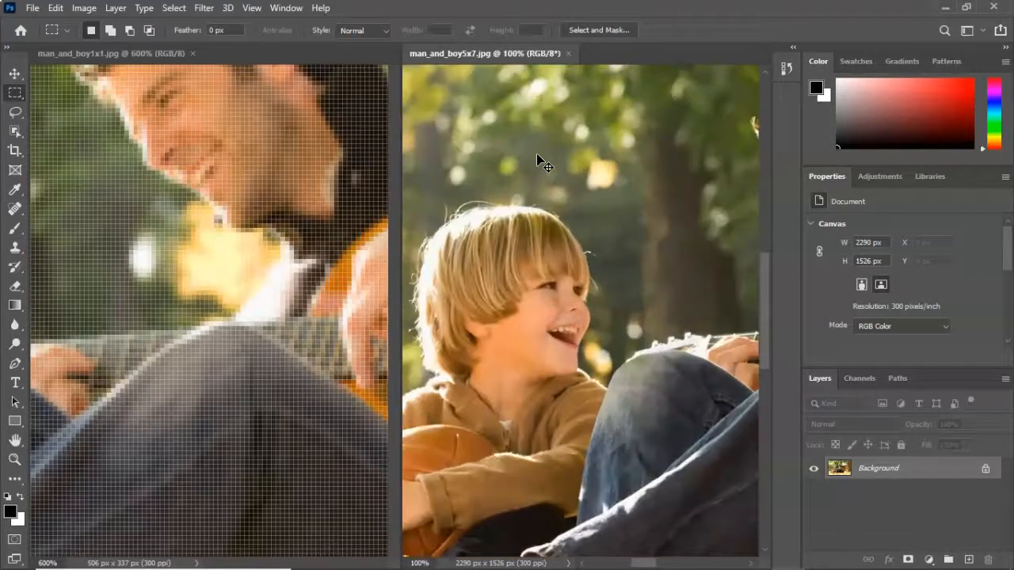
key("ctrl+plus")
key("ctrl+plus")
key("ctrl+plus")
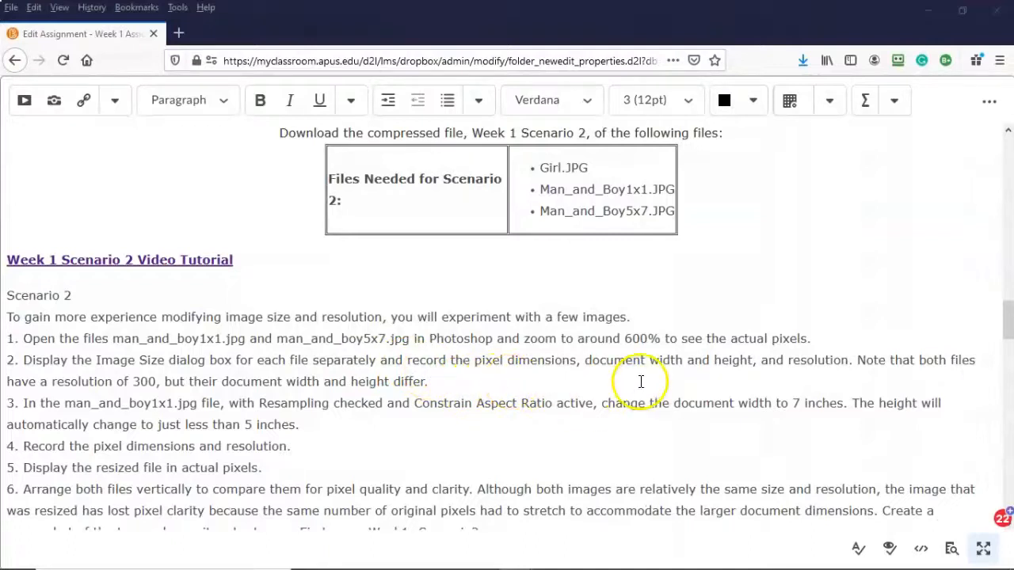
Step: Add a comma after 'height' in step 2 of the instructions
left_click(753, 360)
type(",")
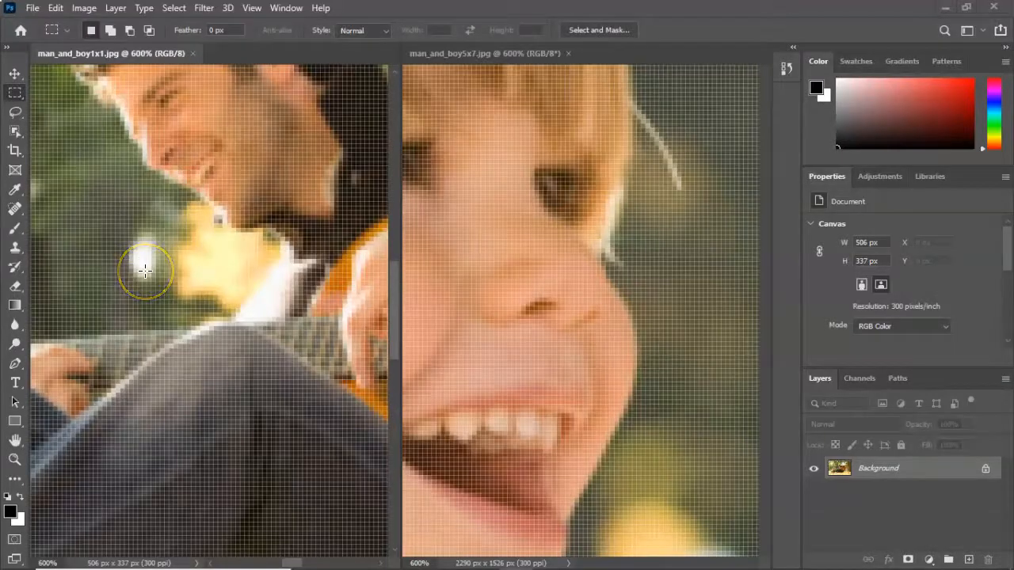
left_click(152, 197)
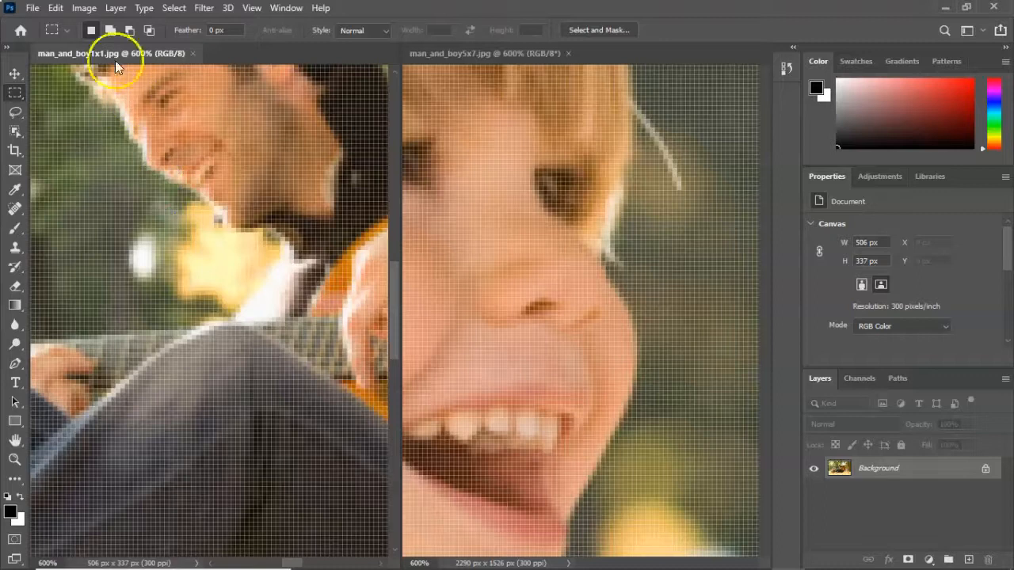
left_click(84, 11)
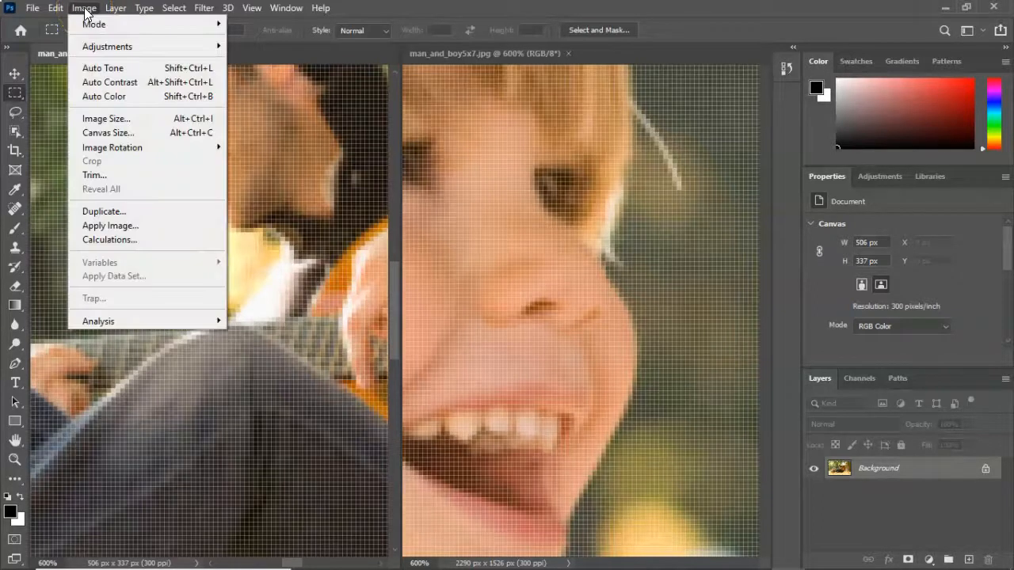
left_click(117, 119)
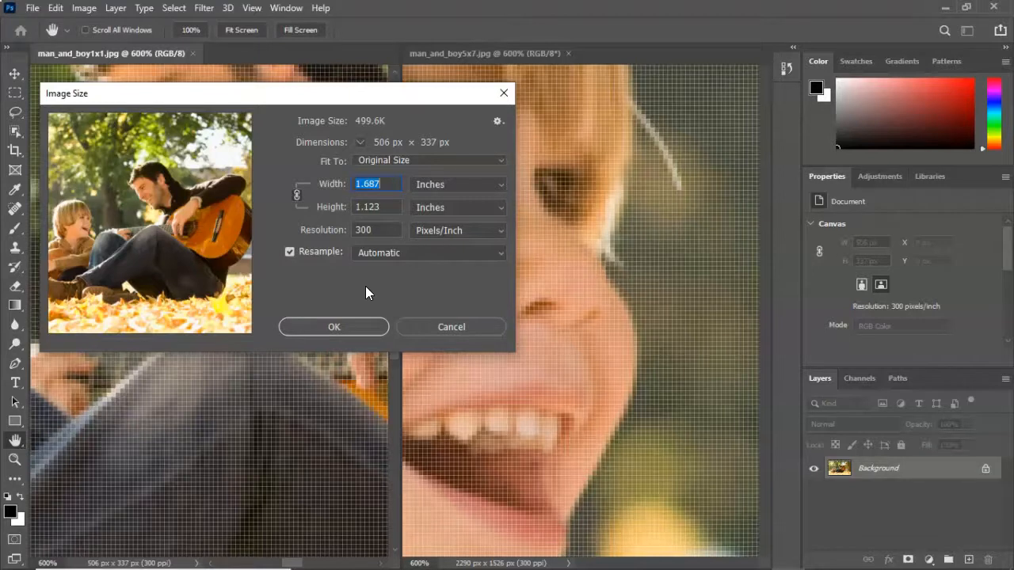
left_click(329, 325)
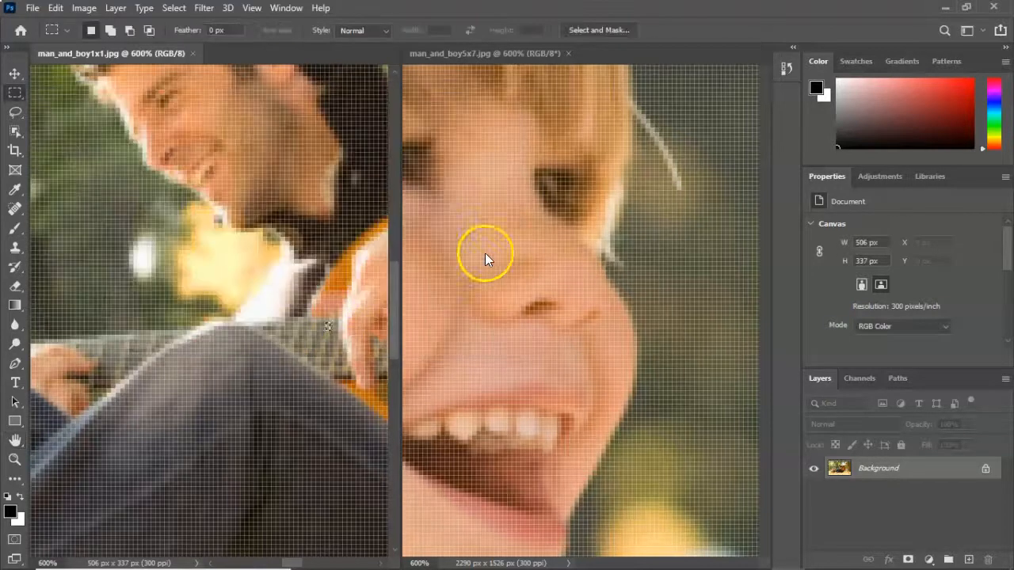
left_click(515, 204)
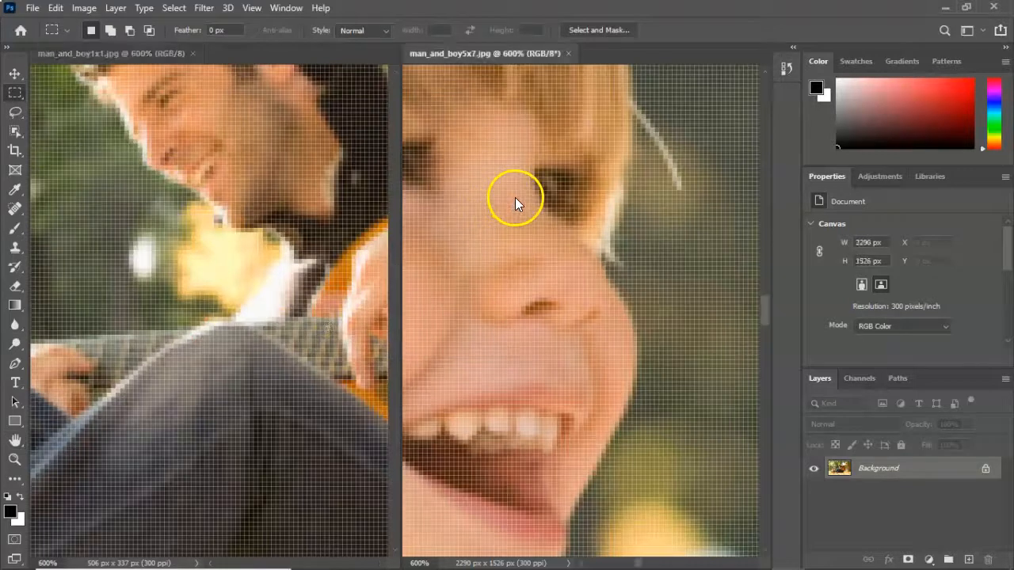
left_click(81, 10)
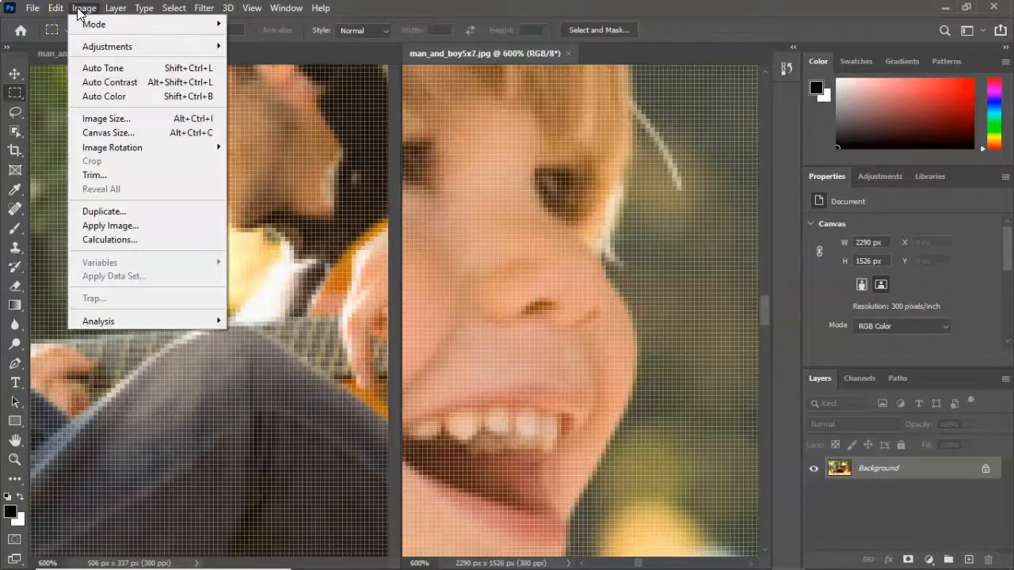
left_click(106, 118)
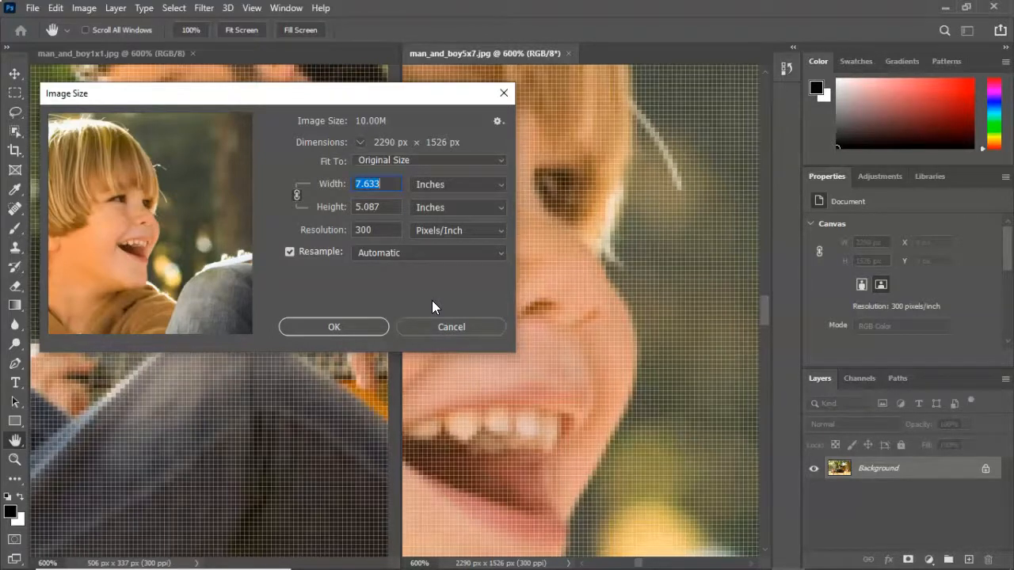
left_click(328, 327)
left_click(327, 327)
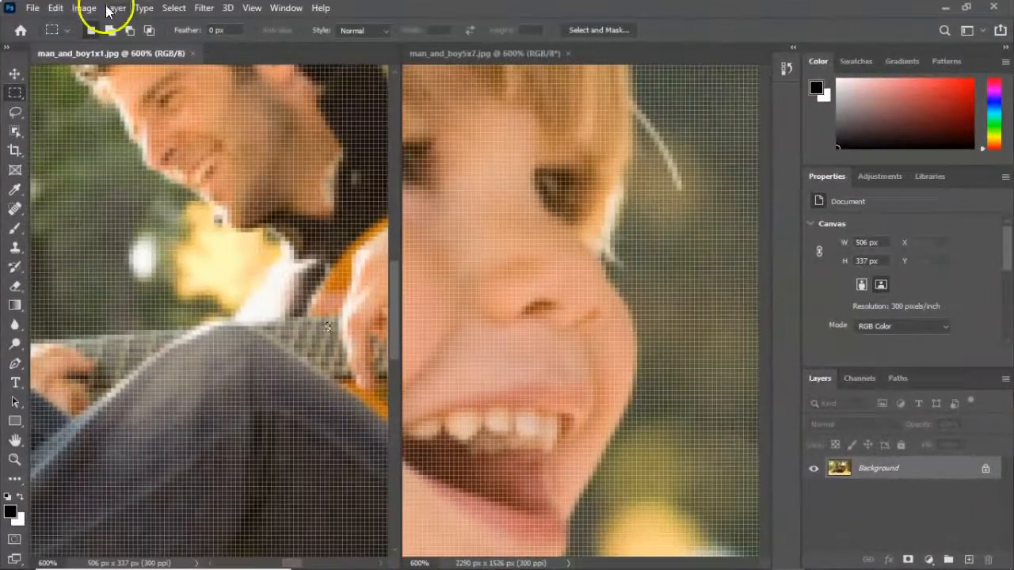
Step: Resample man_and_boy1x1 in Image Size to 7 inches wide, giving 2100 × 1399 px
left_click(83, 10)
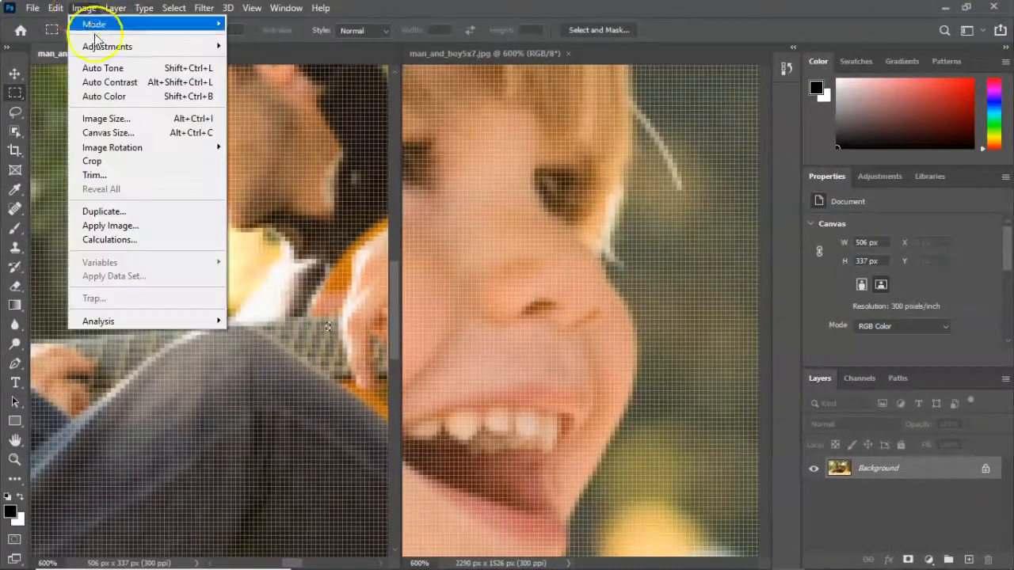
left_click(114, 123)
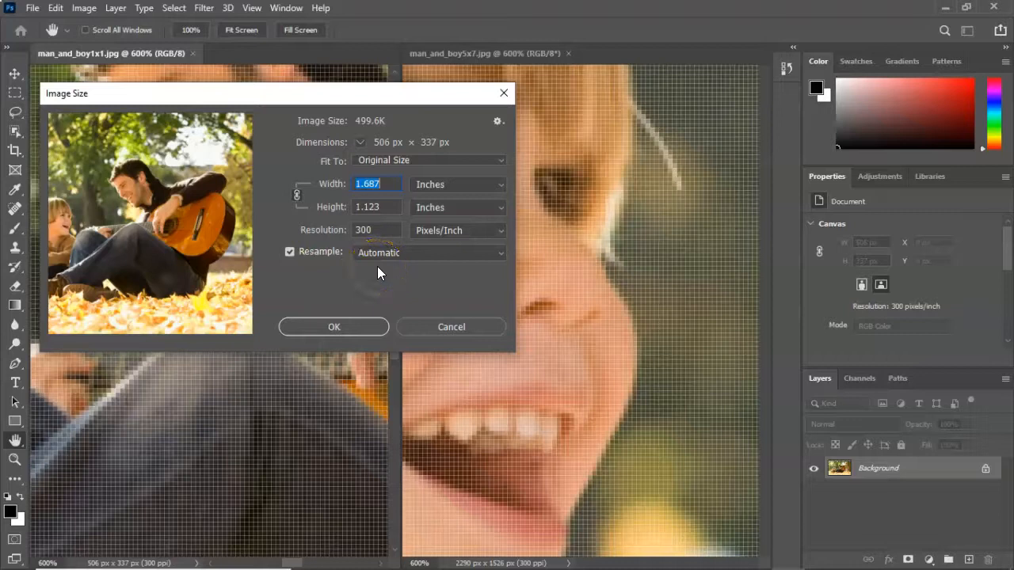
left_click(385, 183)
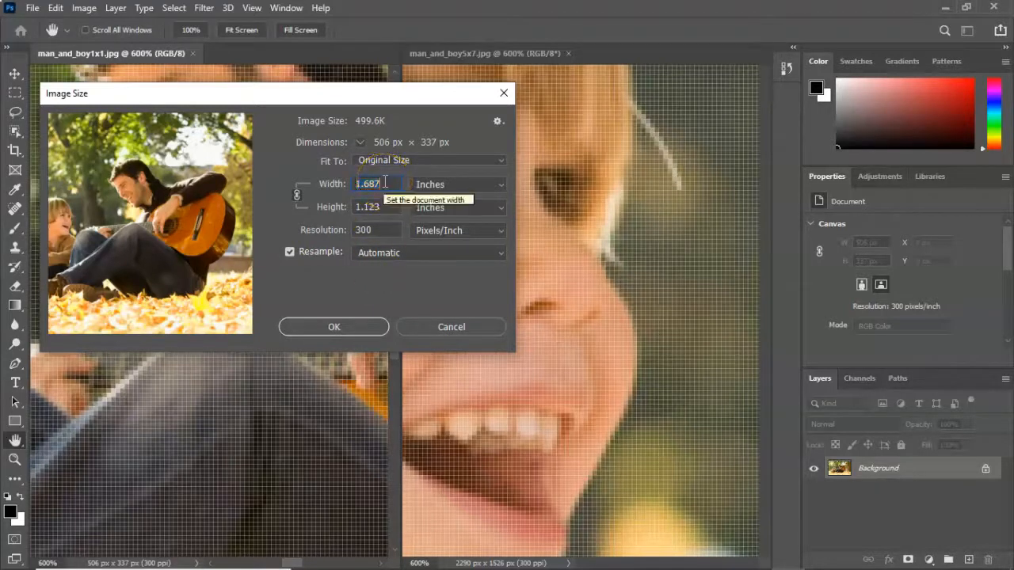
double_click(365, 183)
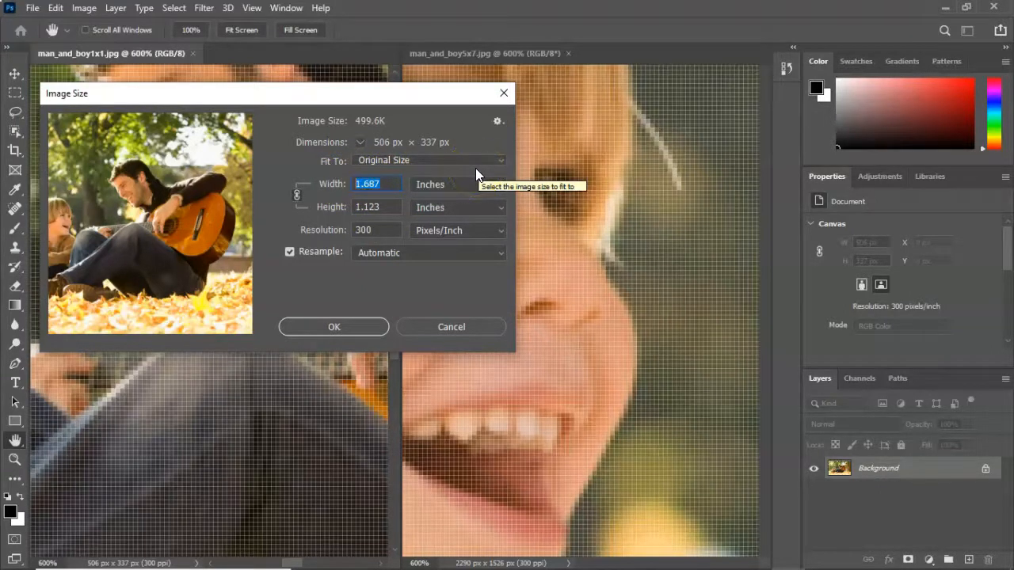
type("7")
left_click(467, 183)
left_click(467, 184)
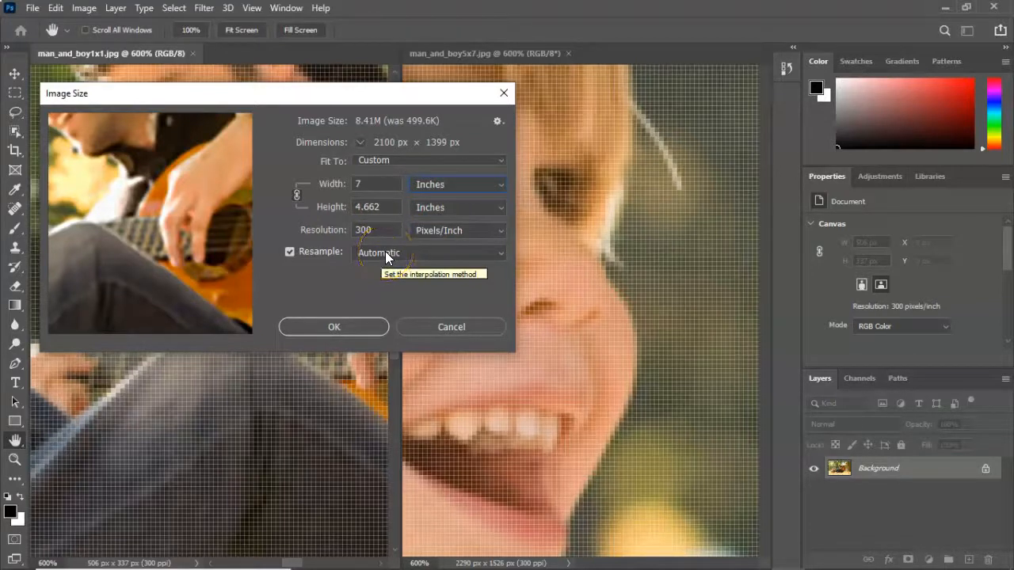
left_click(334, 326)
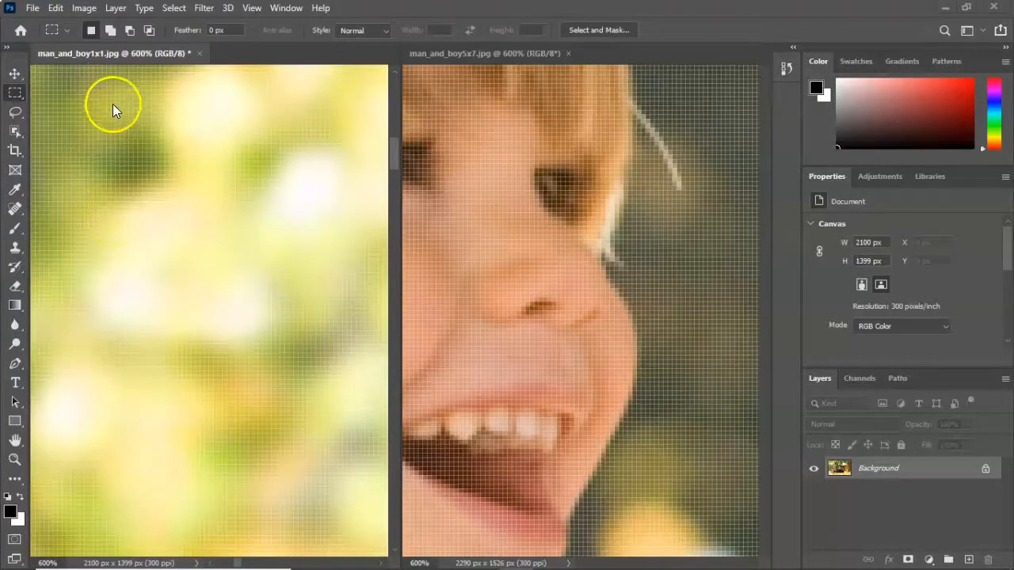
left_click(83, 9)
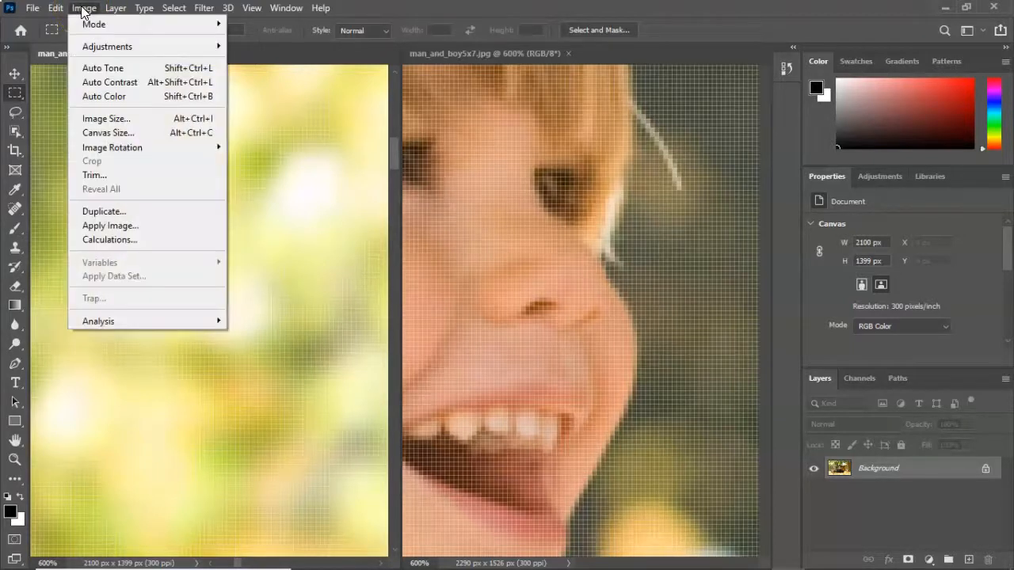
left_click(124, 120)
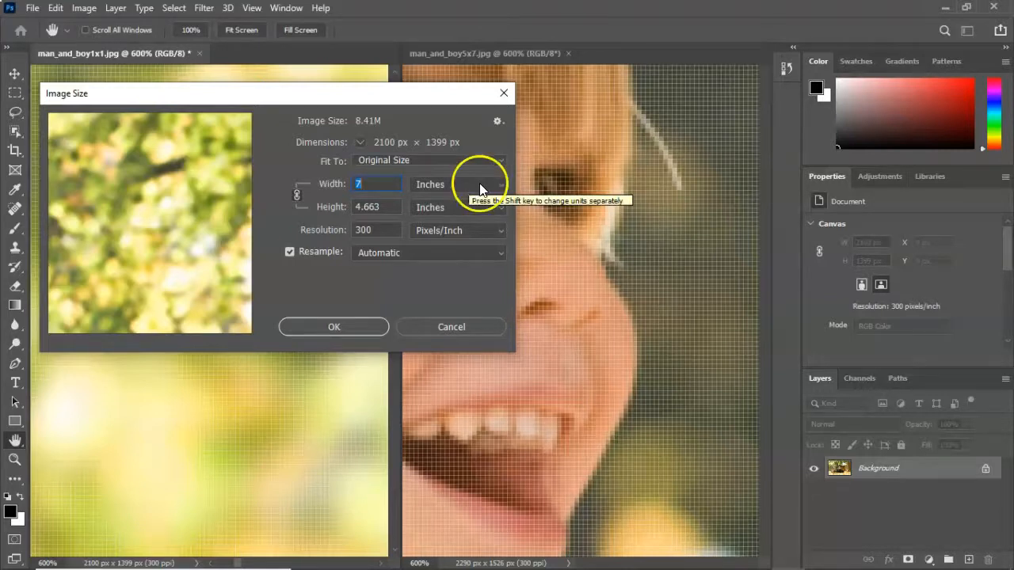
left_click(502, 183)
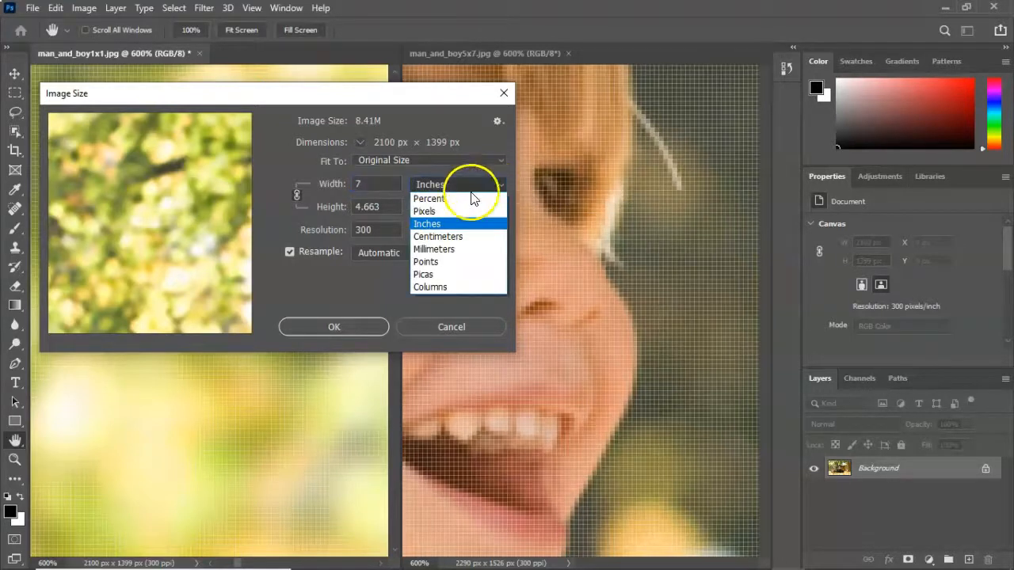
left_click(435, 212)
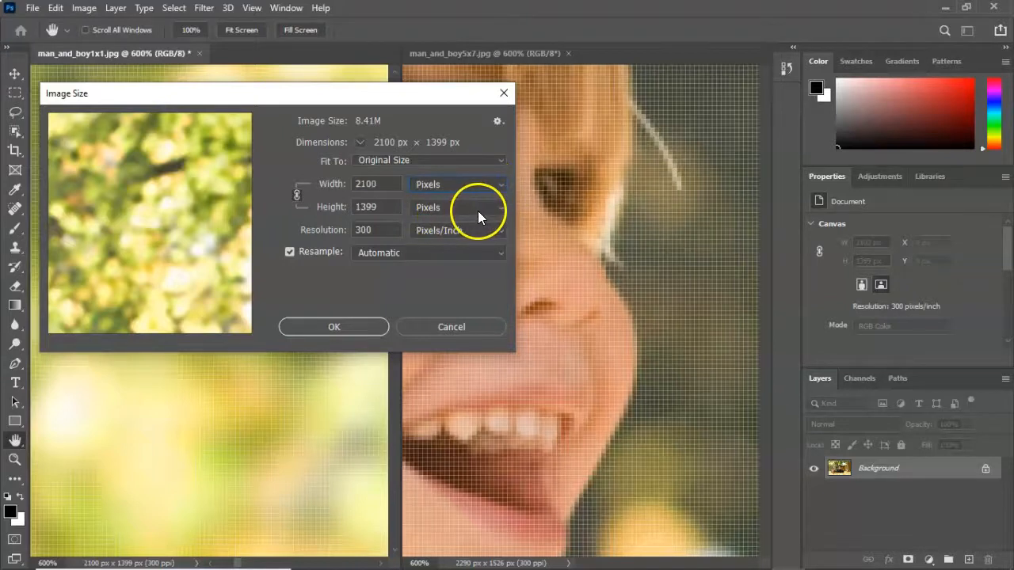
left_click(334, 328)
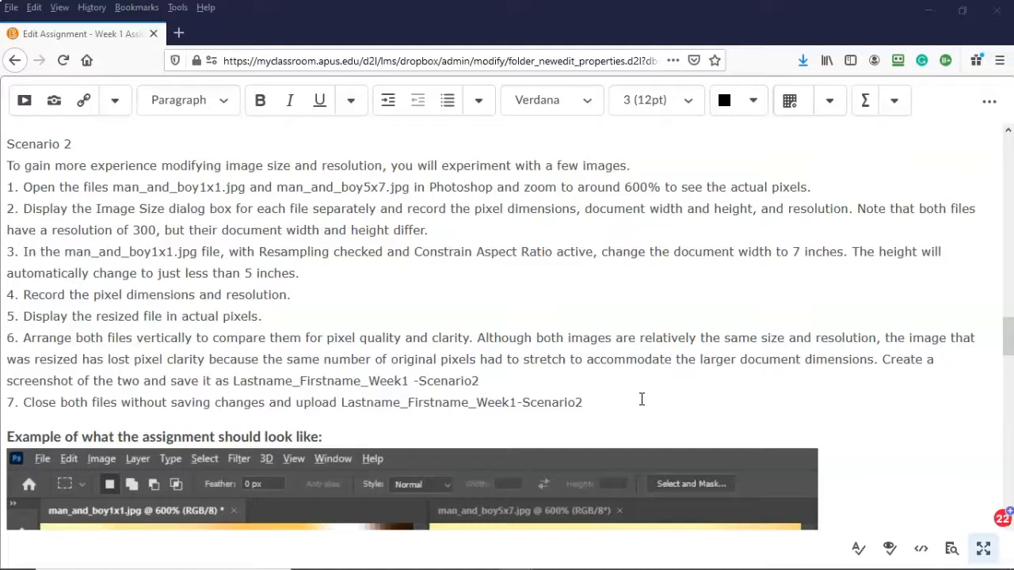
left_click(629, 409)
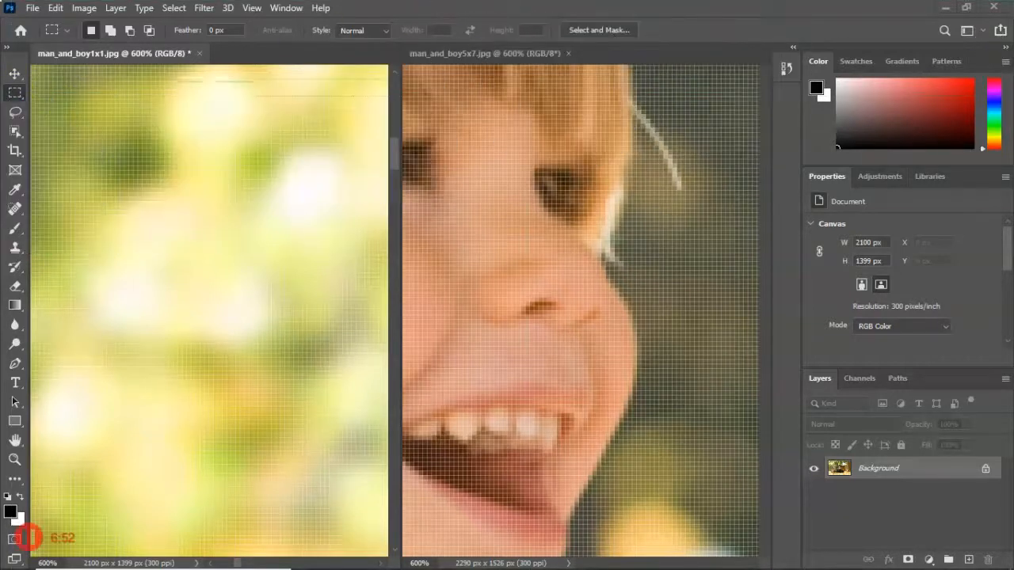
Step: Screen-capture a rectangle around both side-by-side photo windows into Paint
left_click_drag(29, 43, 770, 569)
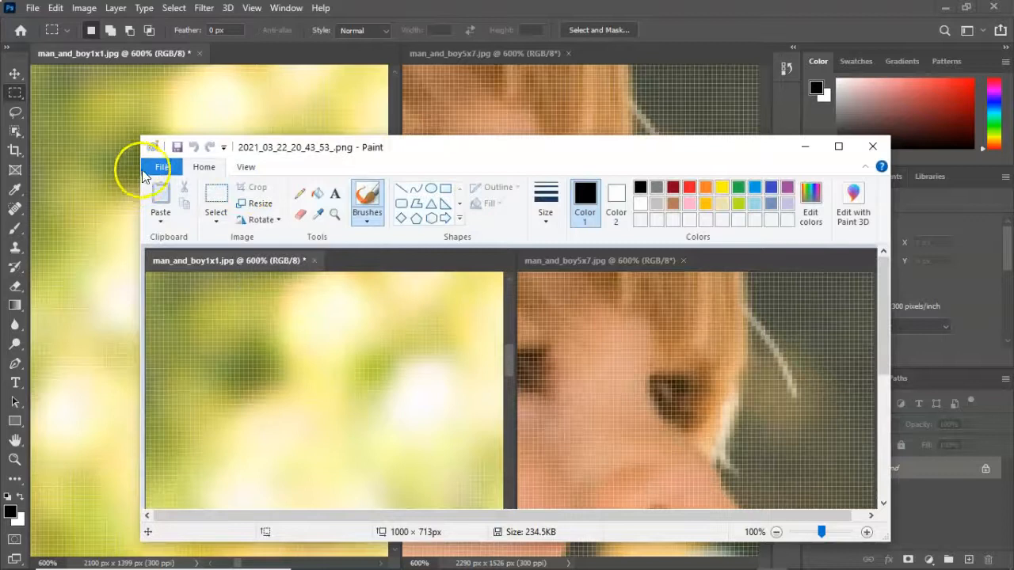
Step: Save the screenshot as a JPEG with the Week1_Scenario2 file name, accept the warning, and close Paint
left_click(162, 167)
mouse_move(226, 294)
left_click(372, 259)
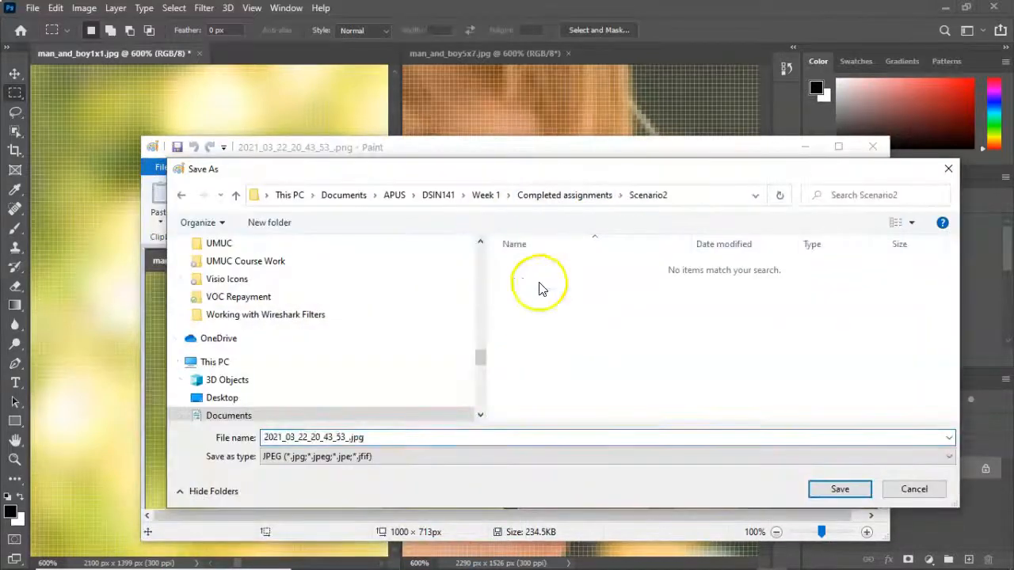
type("Clifton_Krahenbill_Week1_Scenario2")
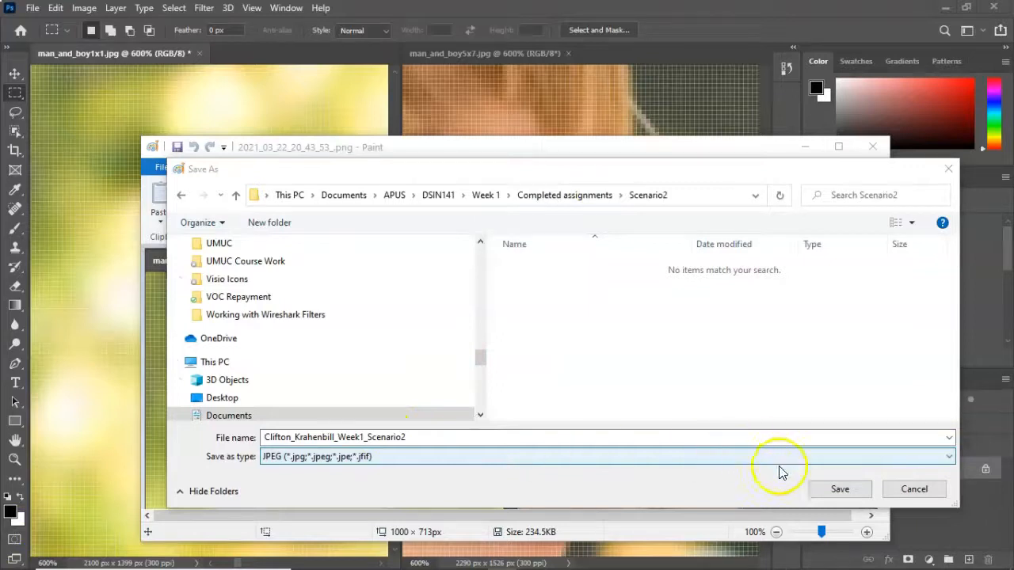
left_click(834, 488)
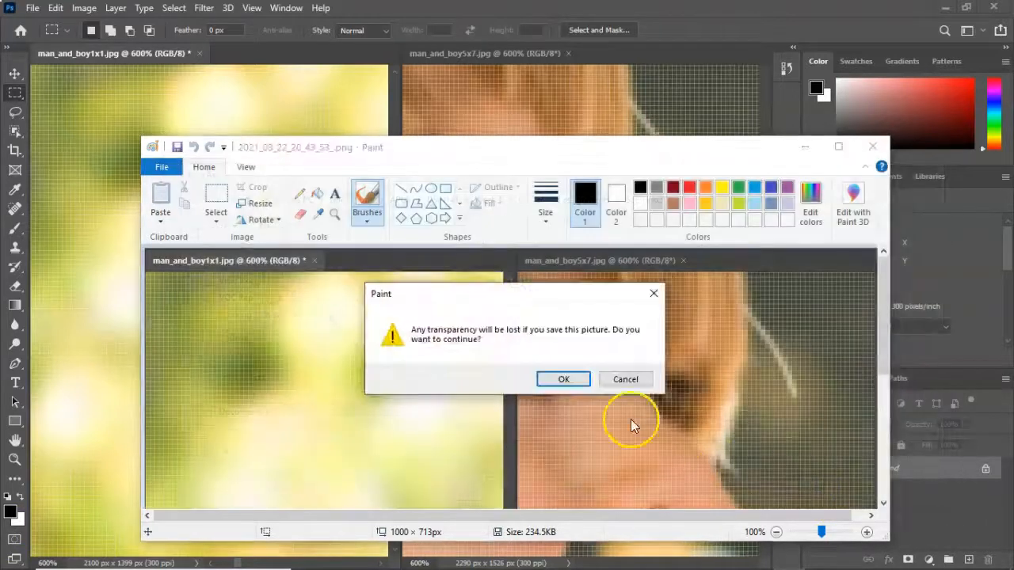
left_click(559, 379)
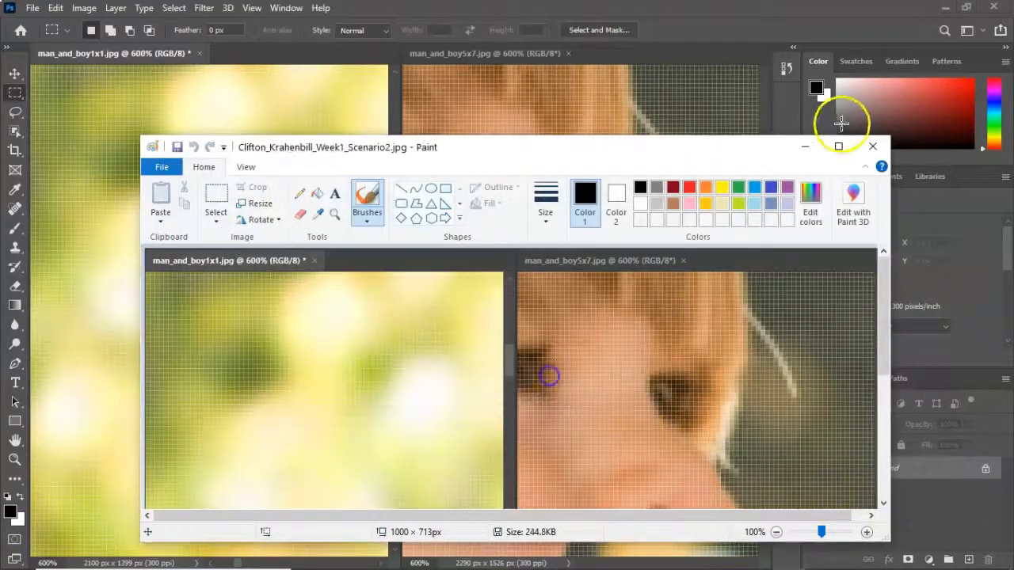
left_click(872, 146)
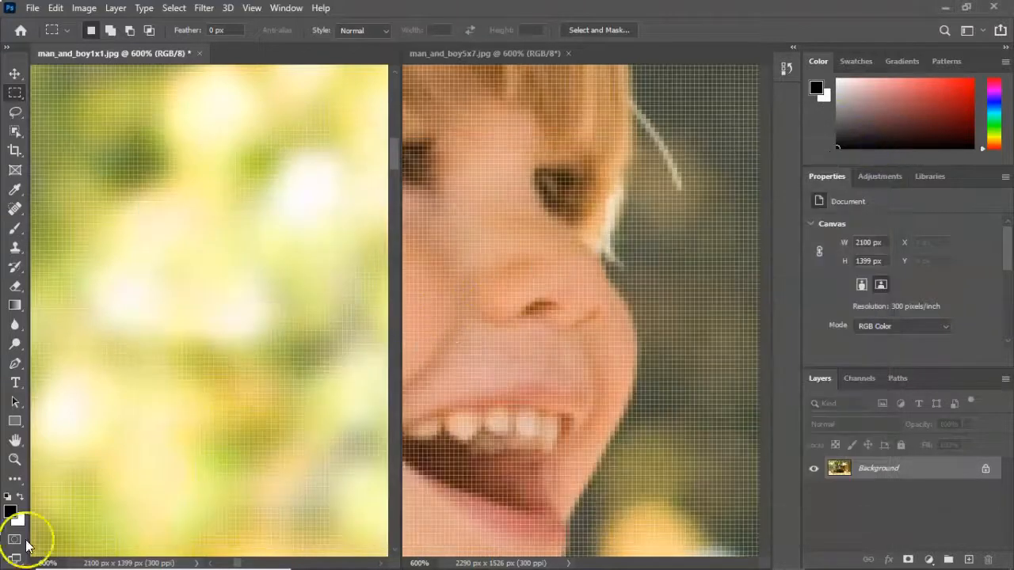